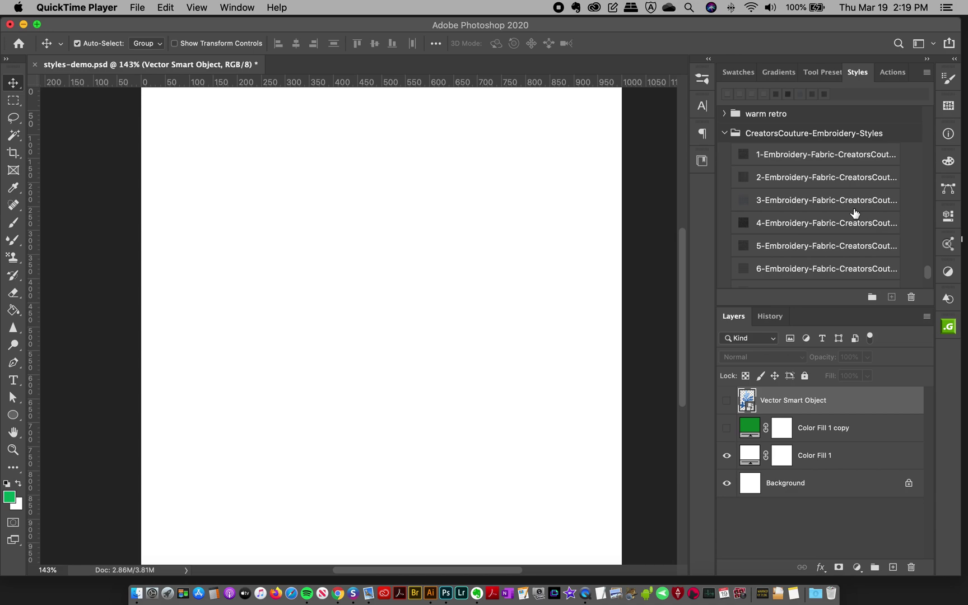
Check the style import dialog for the embroidery-styles.asl file without importing it
{"action": "left_click", "coordinate": [855, 76]}
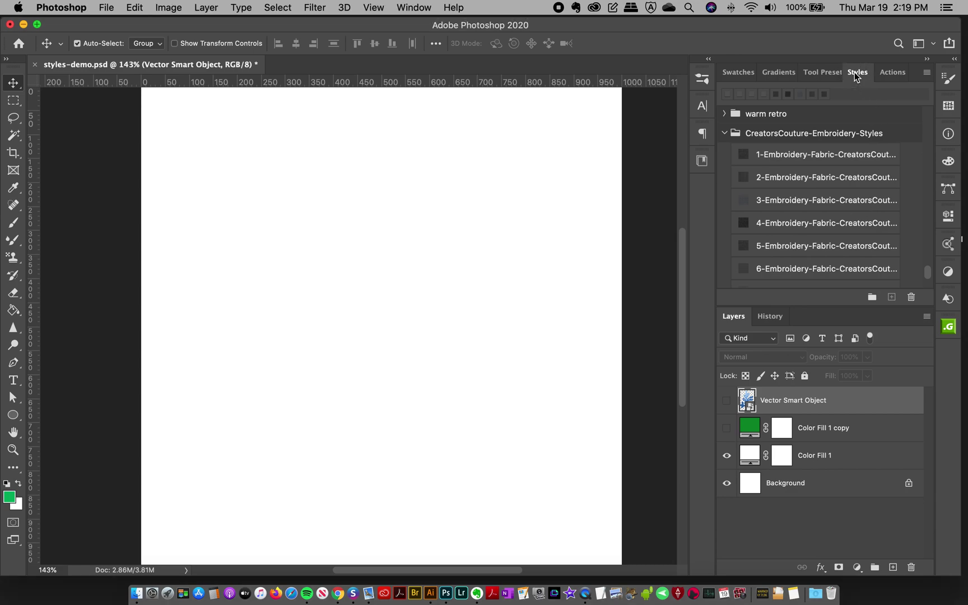
{"action": "left_click", "coordinate": [414, 7]}
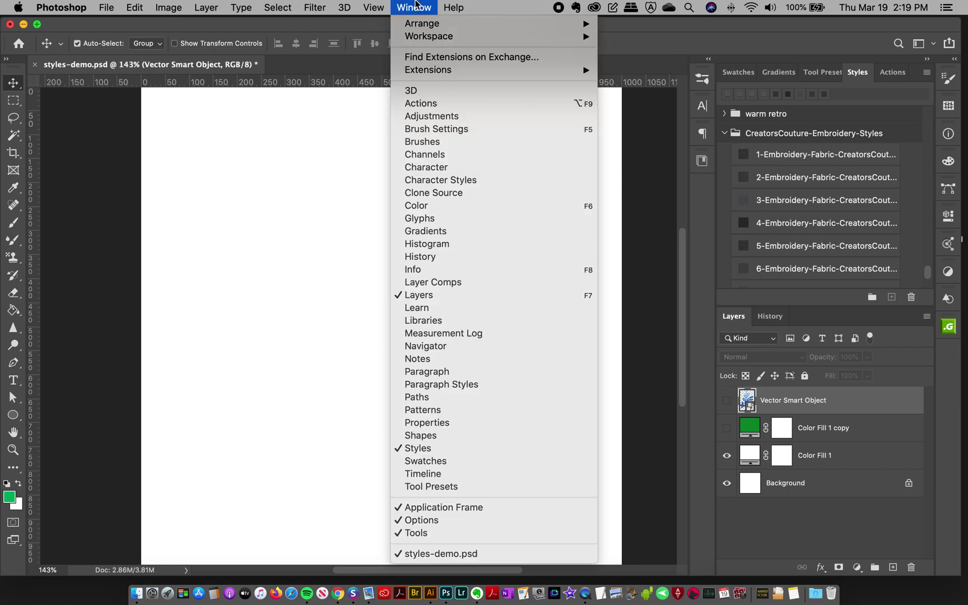
{"action": "key", "text": "Escape"}
{"action": "left_click", "coordinate": [925, 73]}
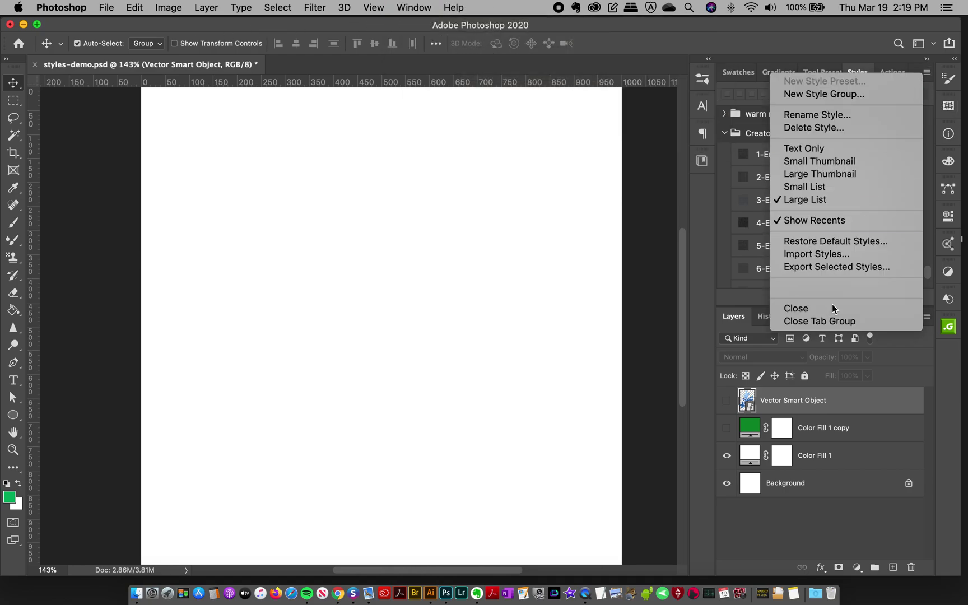
{"action": "left_click", "coordinate": [824, 254]}
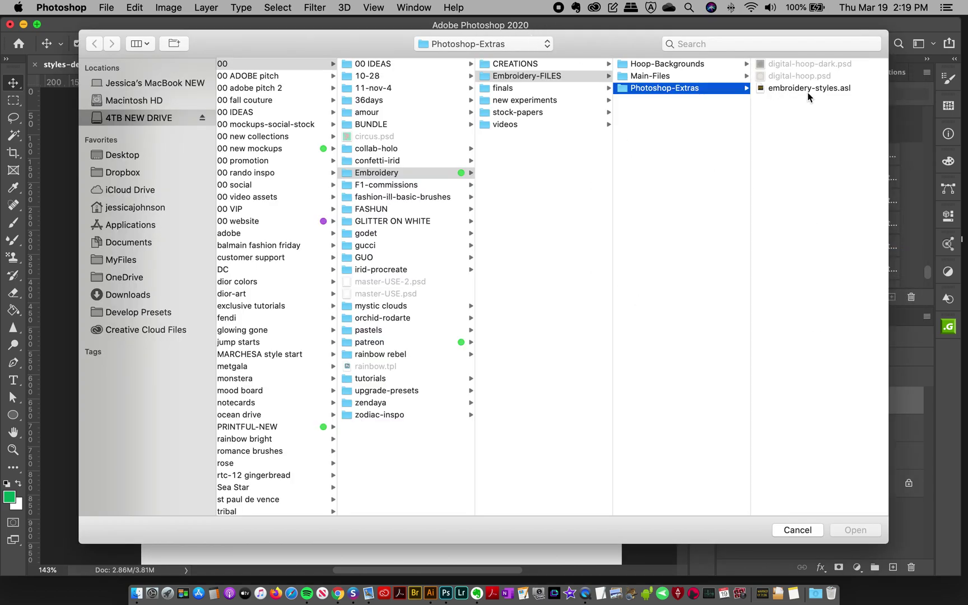
{"action": "left_click", "coordinate": [798, 529]}
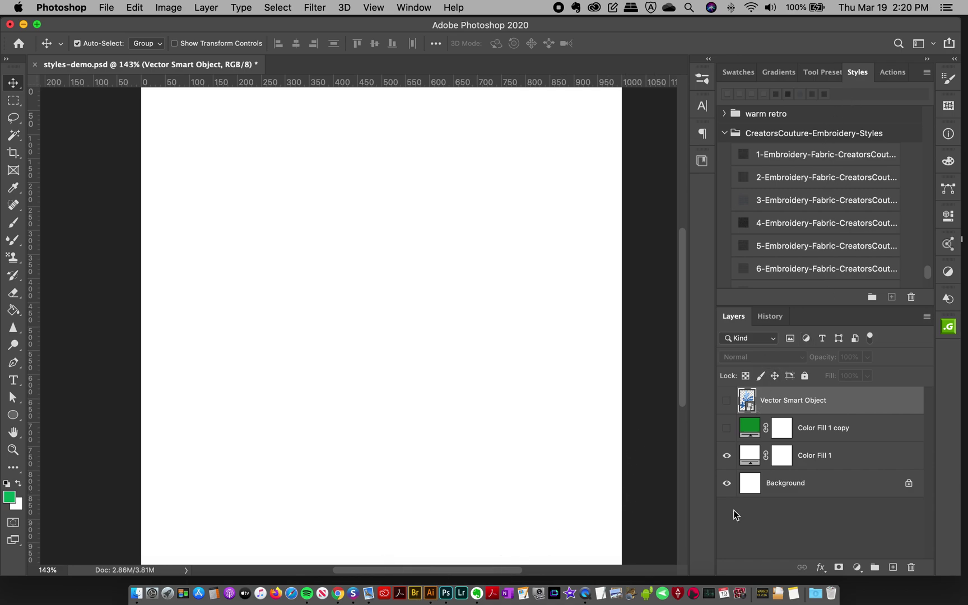
Try embroidery fabric styles 1 through 5 on the Color Fill 1 layer, ending with 3-Embroidery-Fabric-CreatorsCouture
{"action": "left_click", "coordinate": [827, 456]}
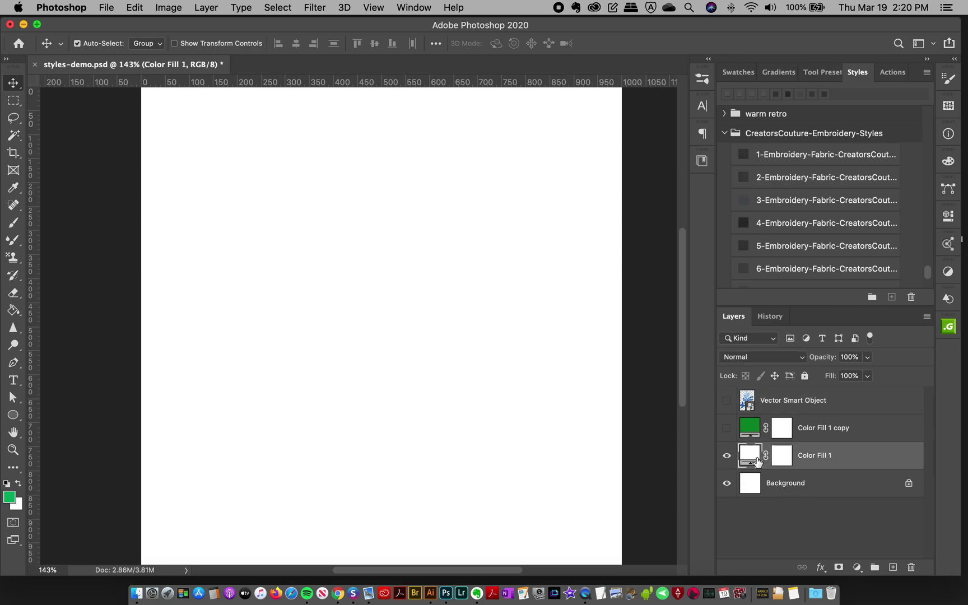
{"action": "left_click", "coordinate": [773, 155]}
{"action": "left_click", "coordinate": [775, 178]}
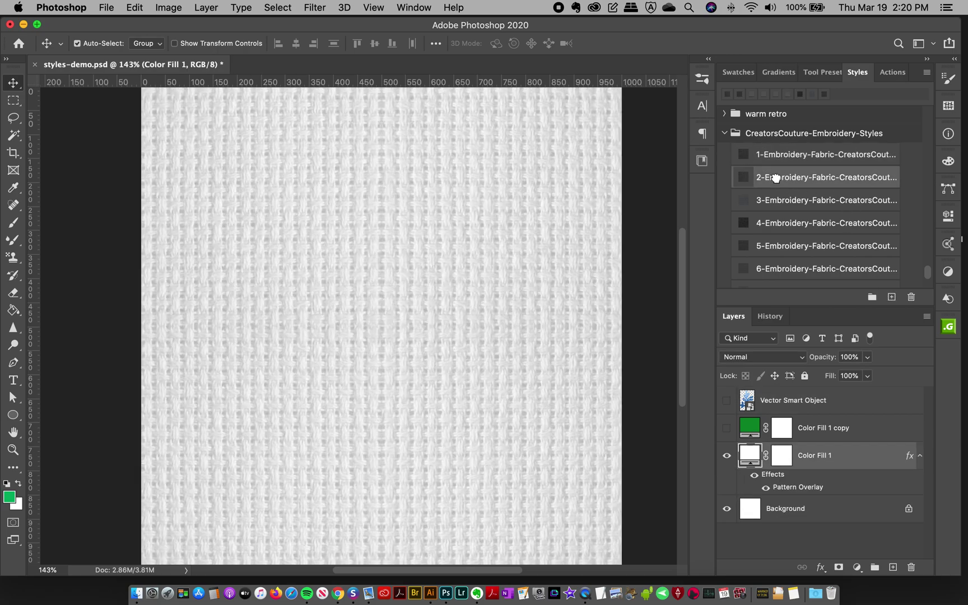
{"action": "left_click", "coordinate": [780, 201]}
{"action": "left_click", "coordinate": [783, 222]}
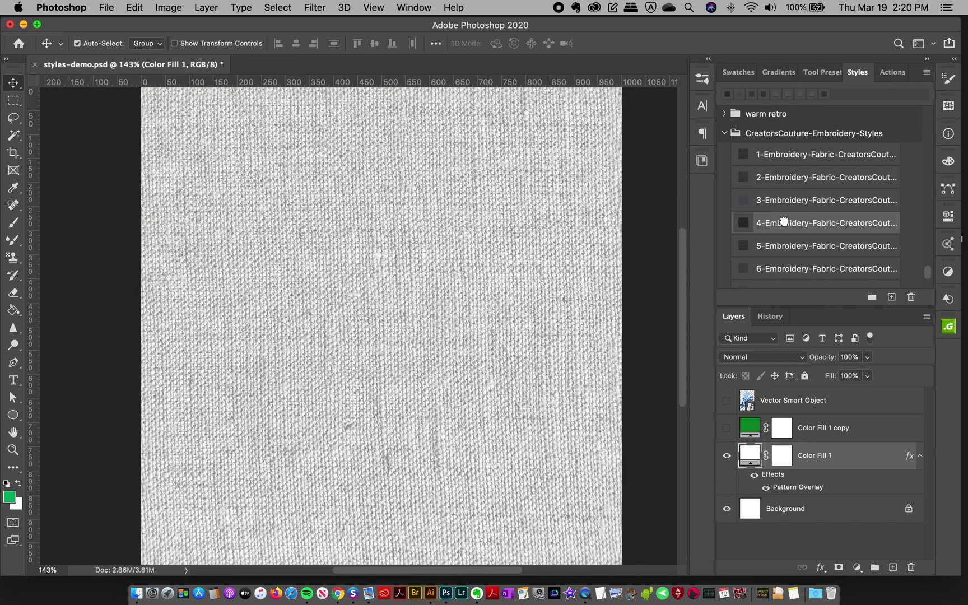
{"action": "left_click", "coordinate": [794, 247]}
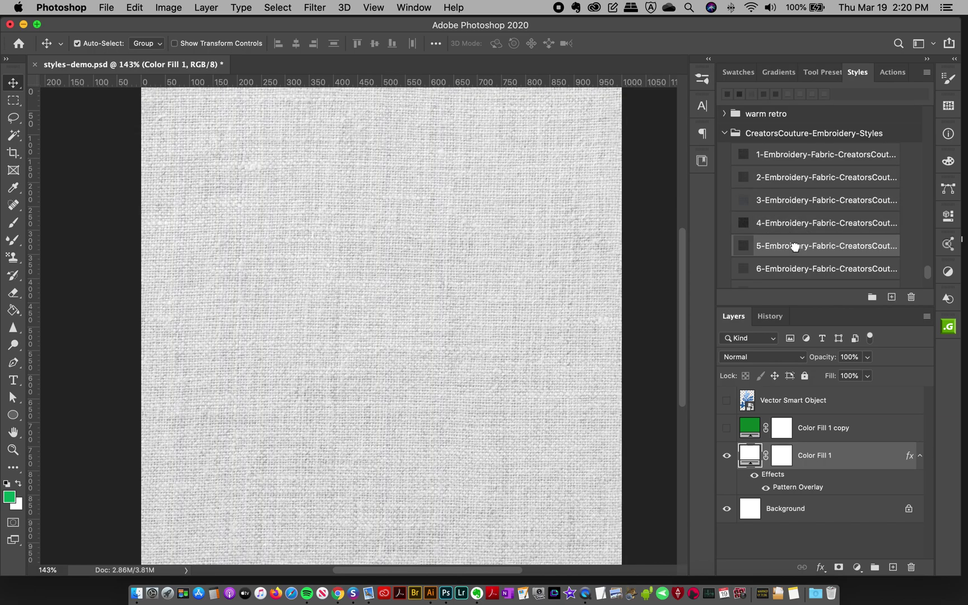
{"action": "left_click", "coordinate": [793, 224]}
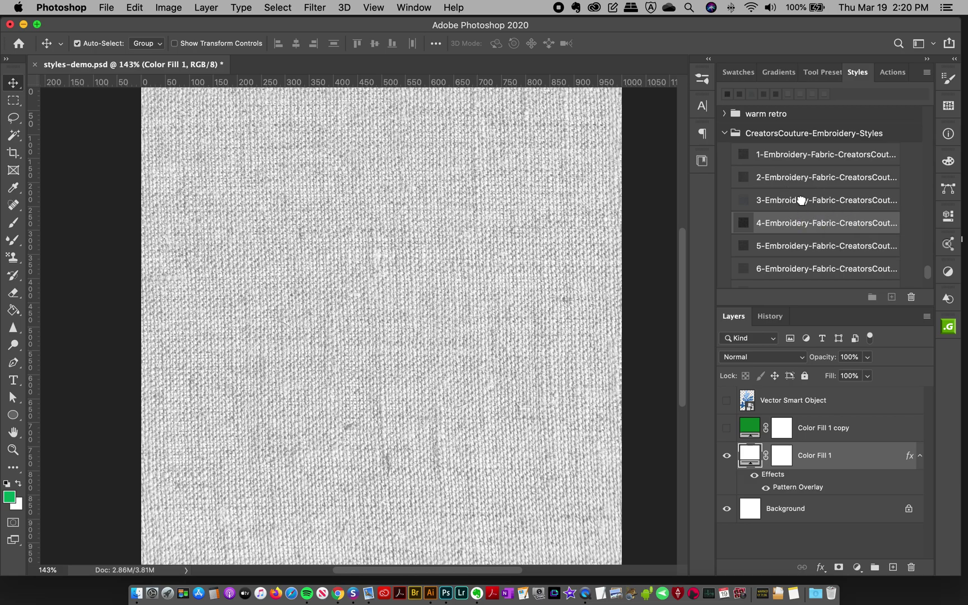
{"action": "left_click", "coordinate": [798, 200]}
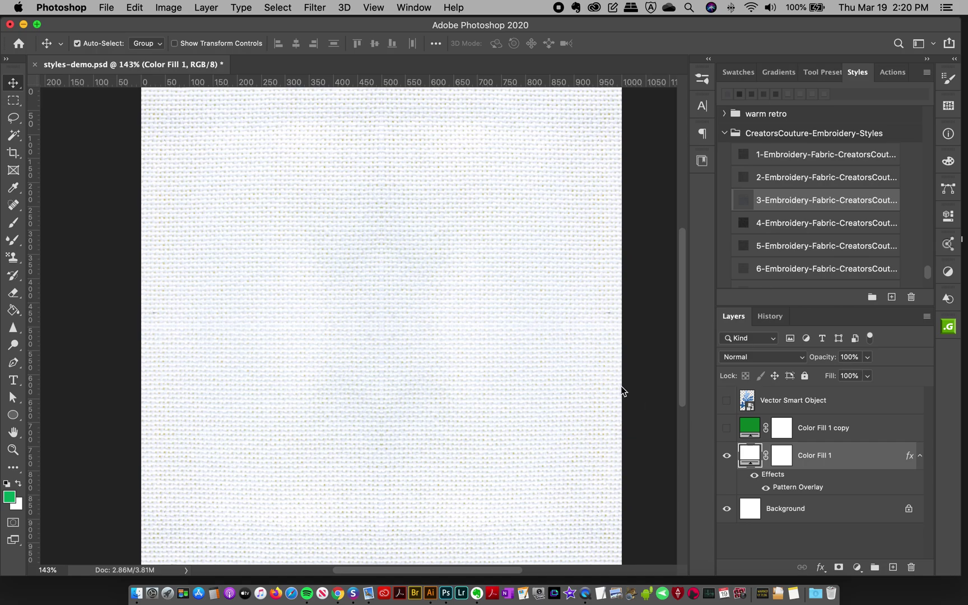
Change the fill color of the Color Fill 1 layer to cdc1c1
{"action": "double_click", "coordinate": [751, 456]}
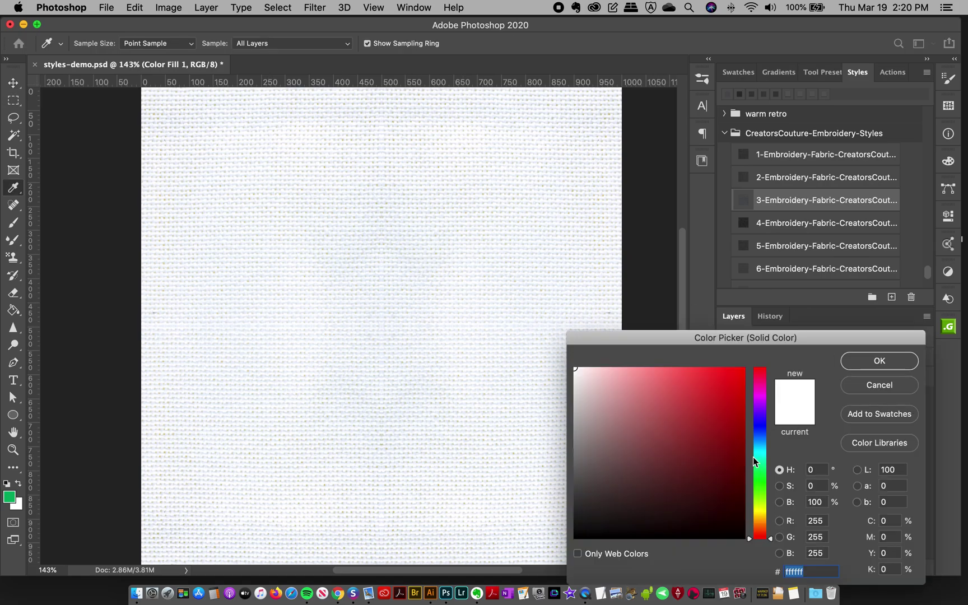
{"action": "left_click", "coordinate": [592, 378]}
{"action": "left_click", "coordinate": [577, 380]}
{"action": "left_click", "coordinate": [584, 384]}
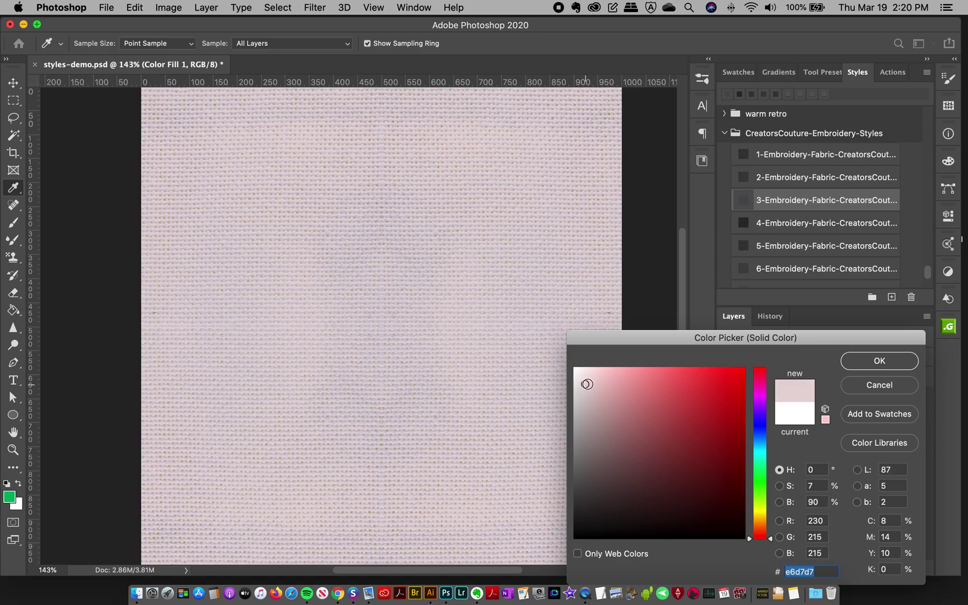
{"action": "left_click", "coordinate": [585, 400]}
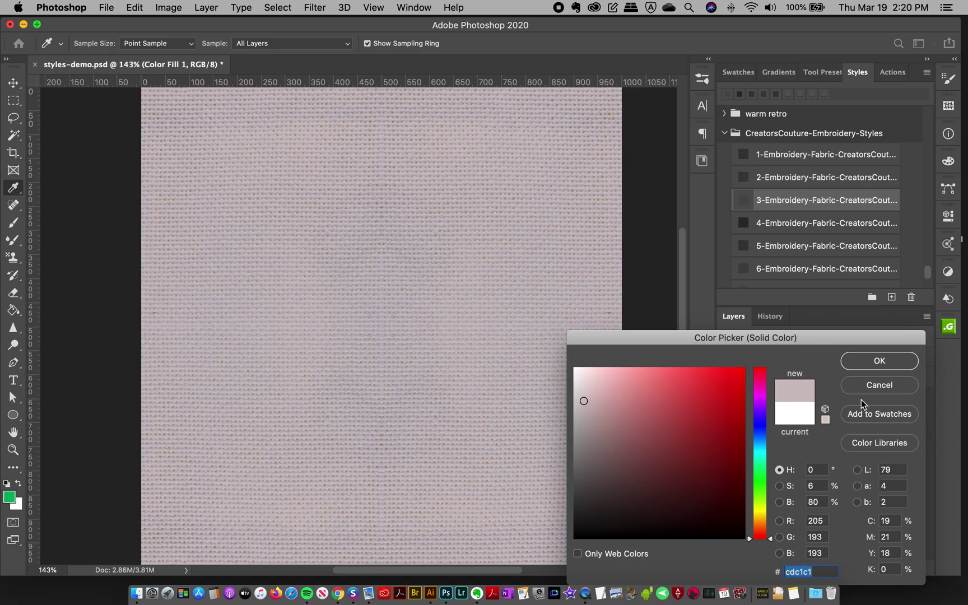
{"action": "left_click", "coordinate": [874, 371]}
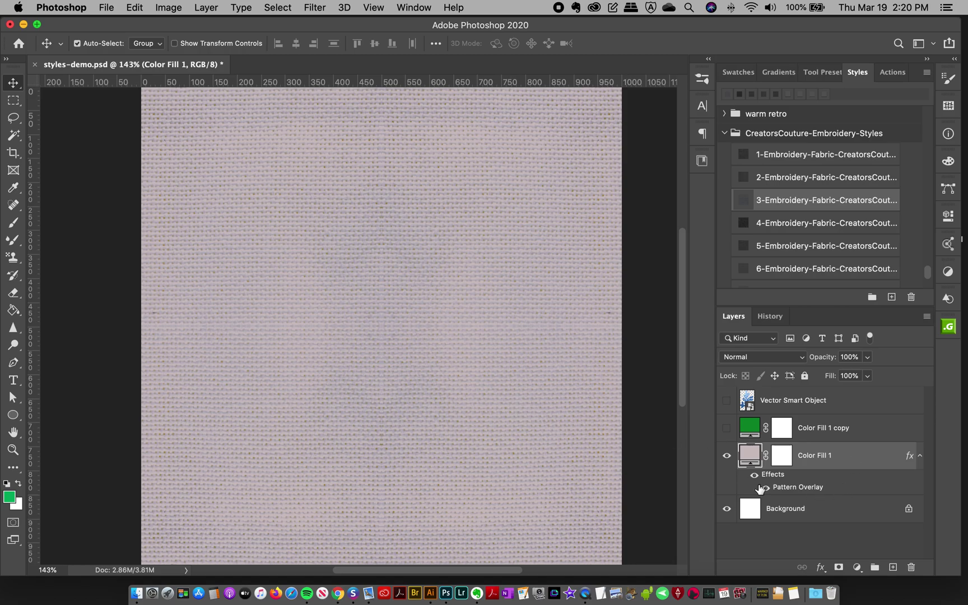
Try a Pattern Overlay opacity of 76% and scale of 95% on Color Fill 1, and discard the changes
{"action": "double_click", "coordinate": [792, 488]}
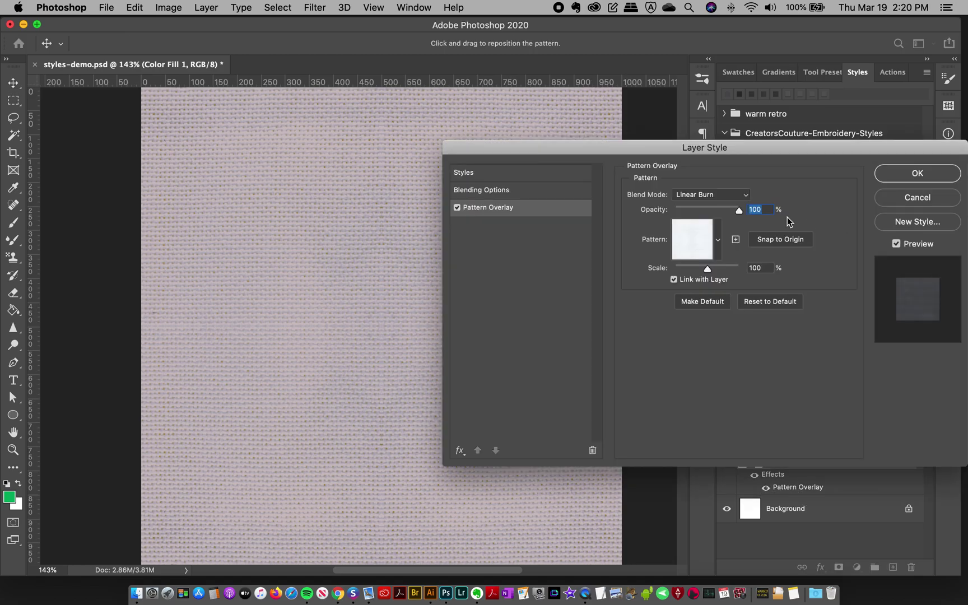
{"action": "left_click", "coordinate": [713, 208]}
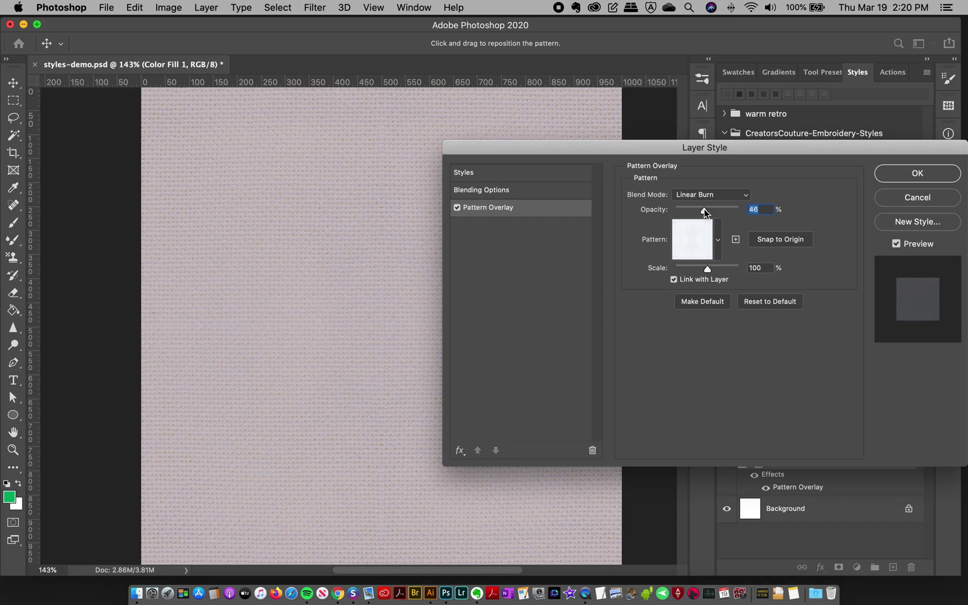
{"action": "left_click", "coordinate": [723, 209]}
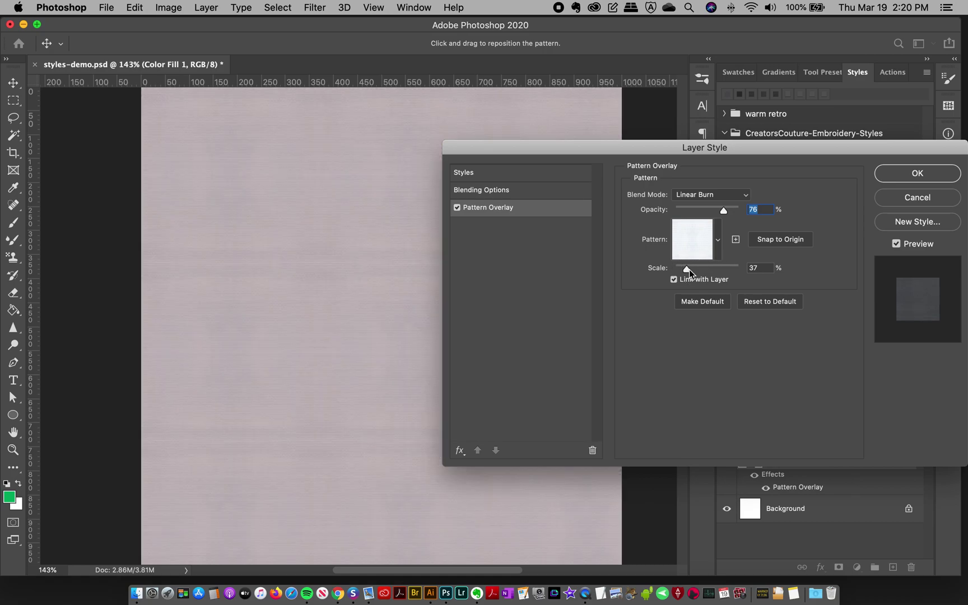
{"action": "left_click", "coordinate": [707, 269]}
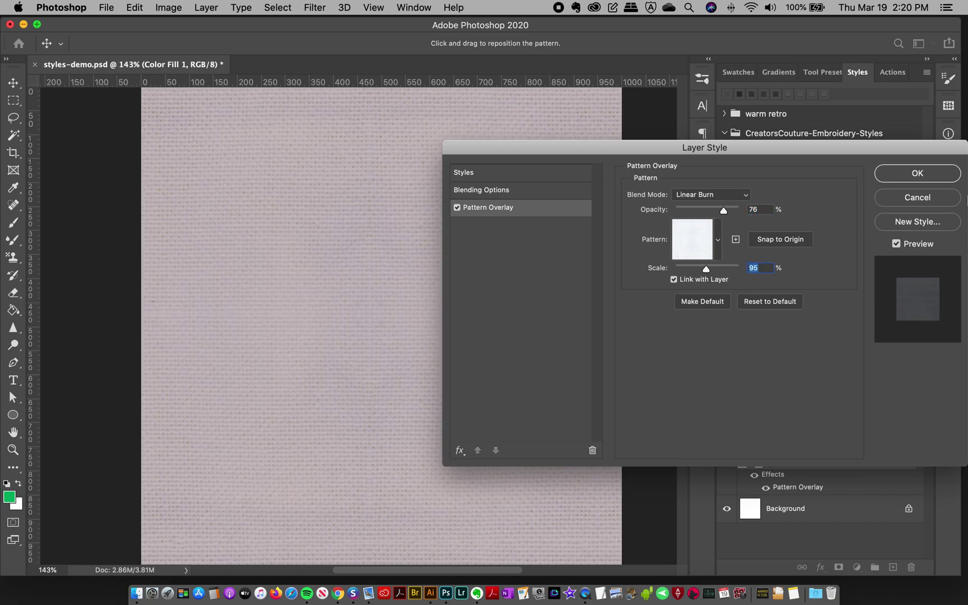
{"action": "left_click", "coordinate": [914, 196]}
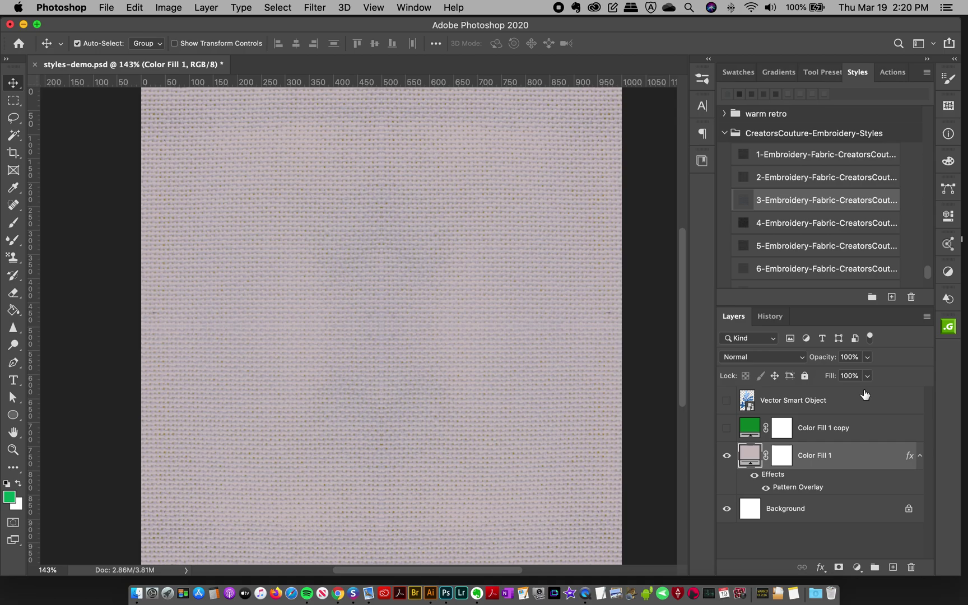
Show the green Color Fill 1 copy layer and apply the 1-Embroidery-Fabric-CreatorsCouture style to it
{"action": "left_click", "coordinate": [726, 428]}
{"action": "left_click", "coordinate": [827, 439]}
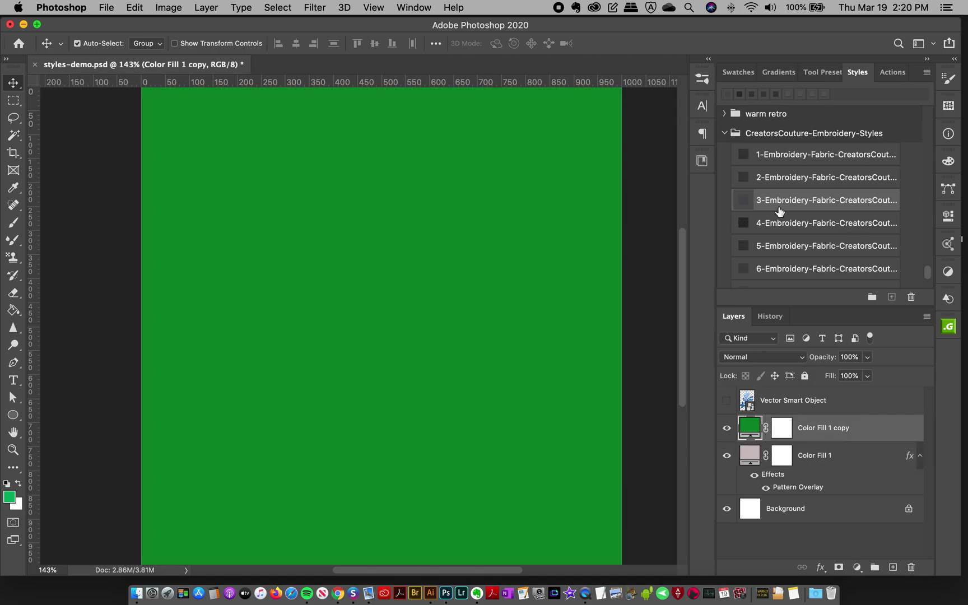
{"action": "left_click", "coordinate": [782, 155]}
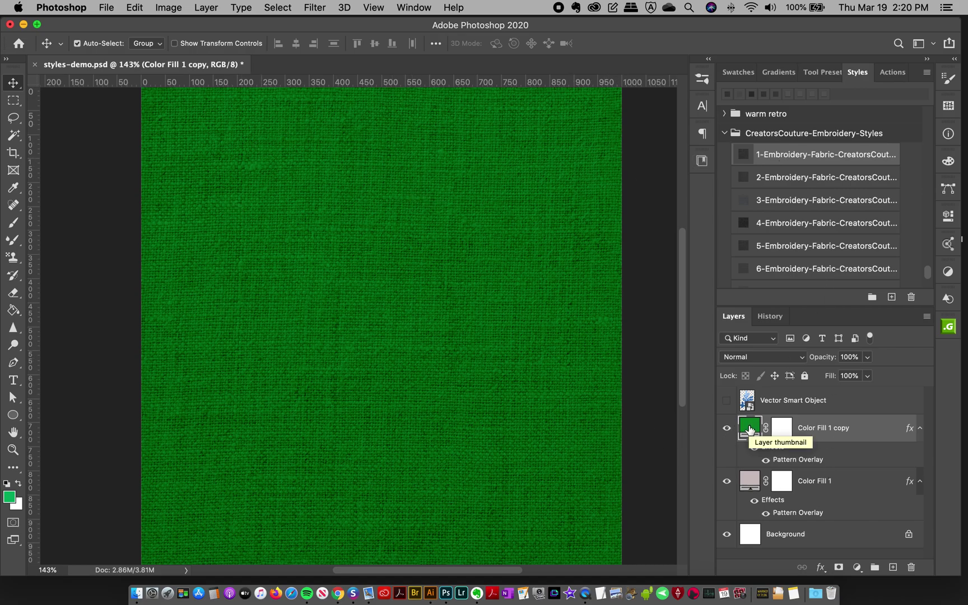
Hide the green Color Fill 1 copy layer and apply the 1-Embroidery-Fabric-CreatorsCouture style to Color Fill 1
{"action": "left_click", "coordinate": [727, 428]}
{"action": "left_click", "coordinate": [806, 505]}
{"action": "left_click", "coordinate": [784, 155]}
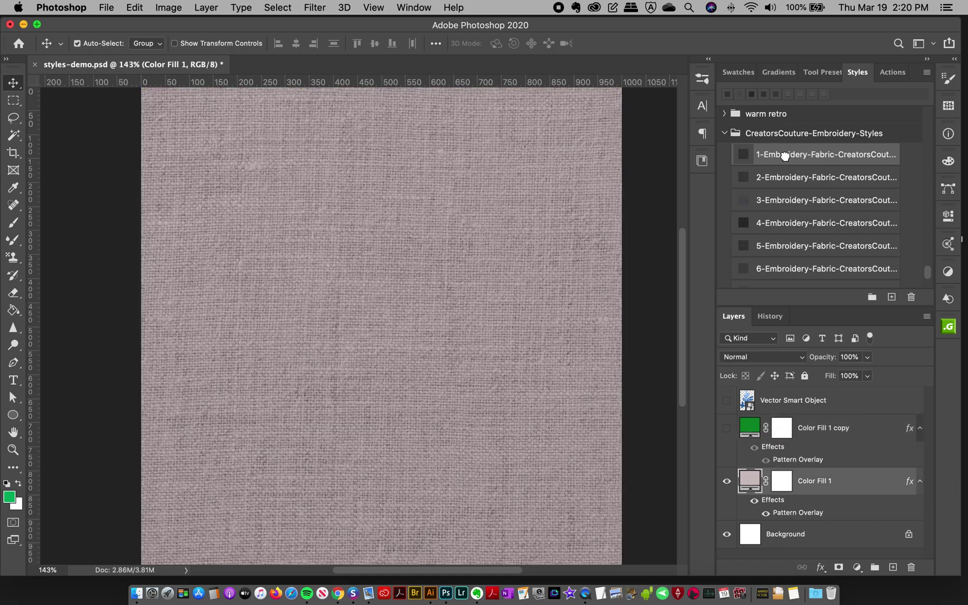
Change the fill color of the Color Fill 1 layer to white
{"action": "double_click", "coordinate": [749, 480]}
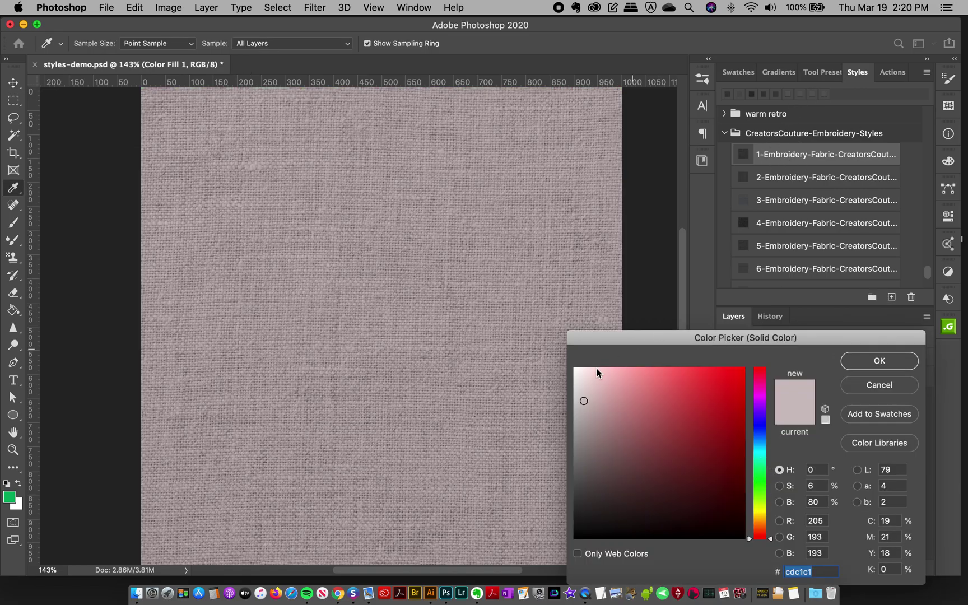
{"action": "left_click", "coordinate": [597, 373]}
{"action": "left_click", "coordinate": [879, 358]}
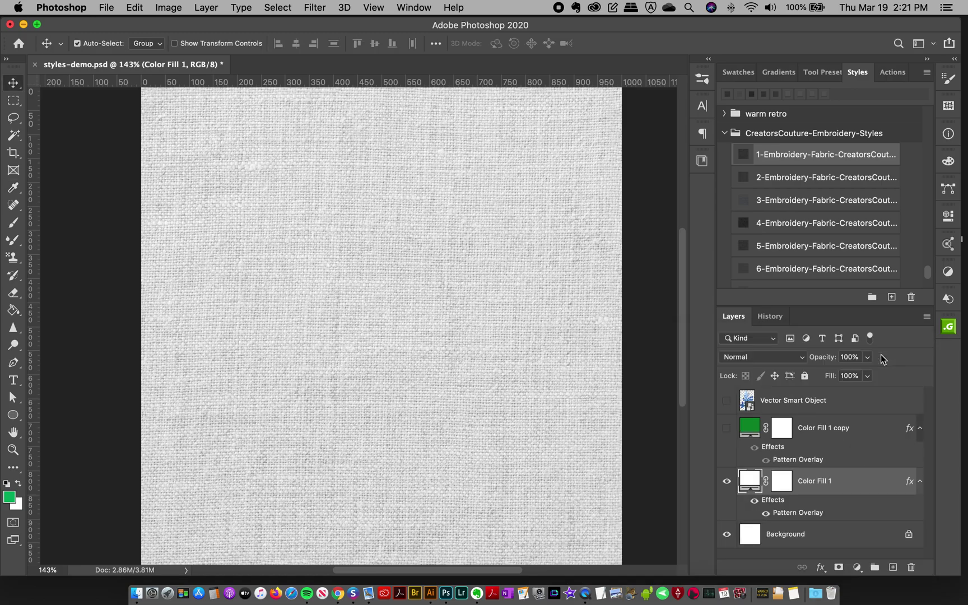
Show the Vector Smart Object layer and move the blue leaf artwork slightly upward on the canvas
{"action": "scroll", "coordinate": [821, 254], "scroll_direction": "down", "scroll_amount": 5}
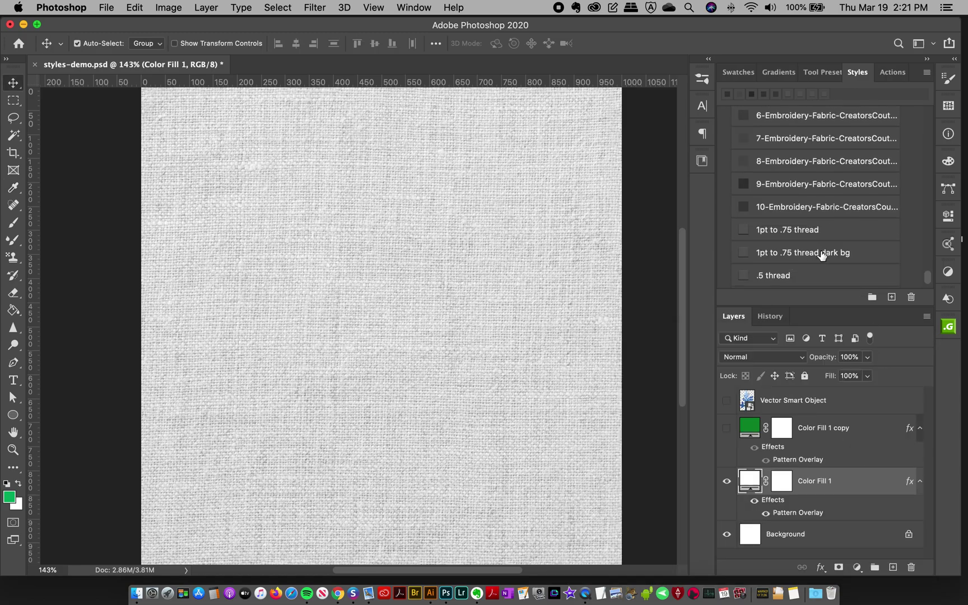
{"action": "scroll", "coordinate": [822, 255], "scroll_direction": "up", "scroll_amount": 3}
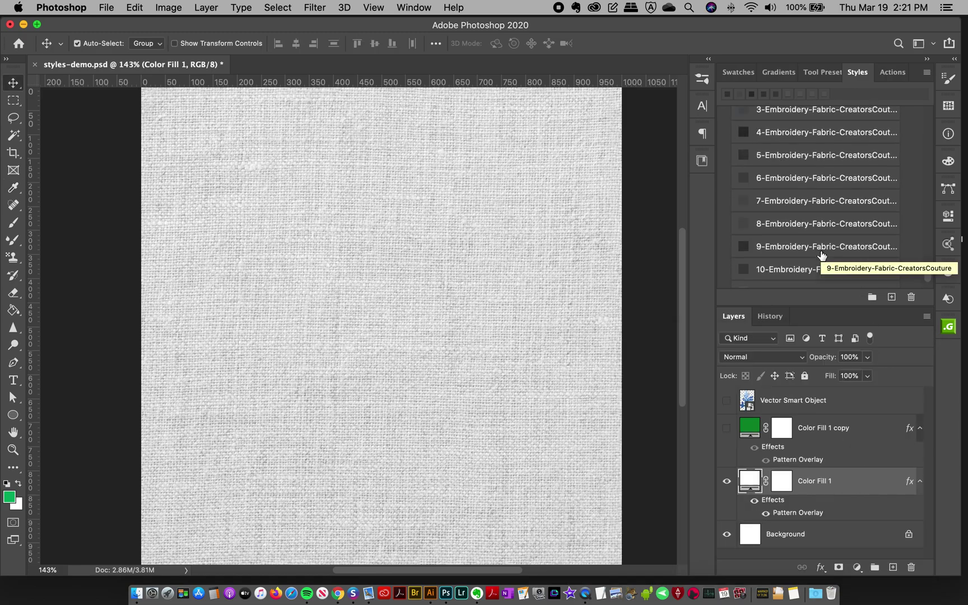
{"action": "scroll", "coordinate": [822, 255], "scroll_direction": "down", "scroll_amount": 3}
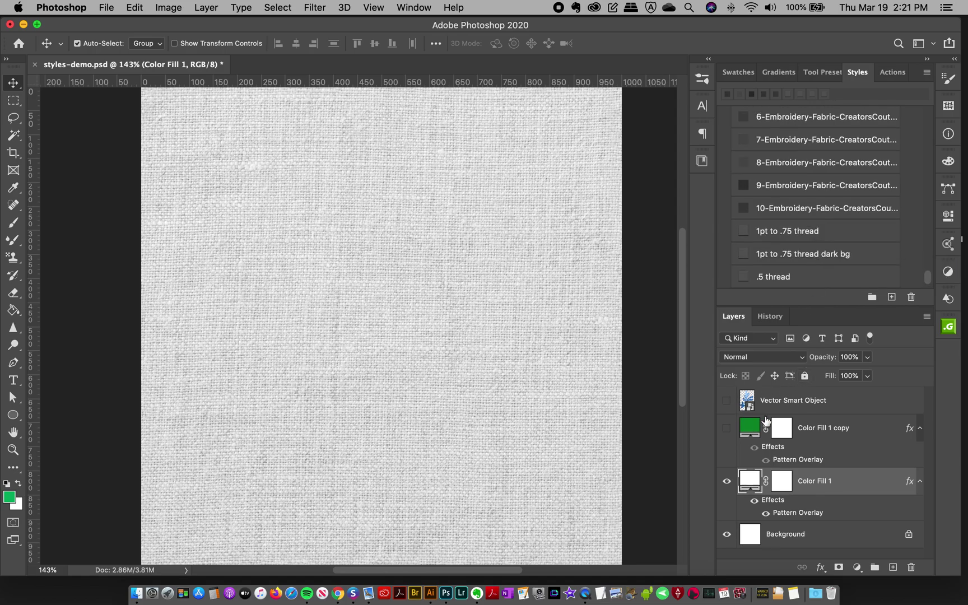
{"action": "left_click", "coordinate": [735, 406]}
{"action": "left_click", "coordinate": [727, 401]}
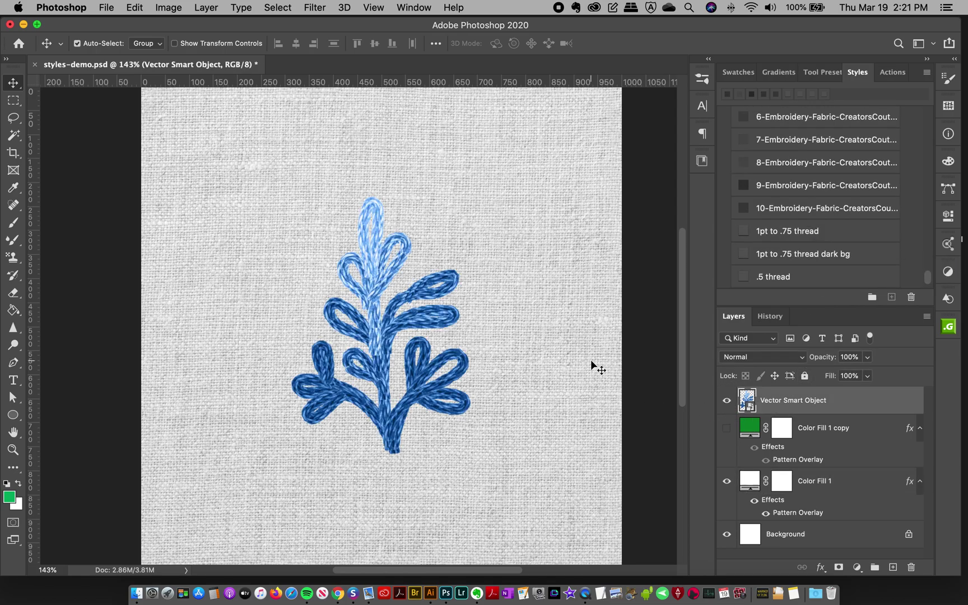
{"action": "left_click_drag", "start_coordinate": [379, 314], "coordinate": [375, 286]}
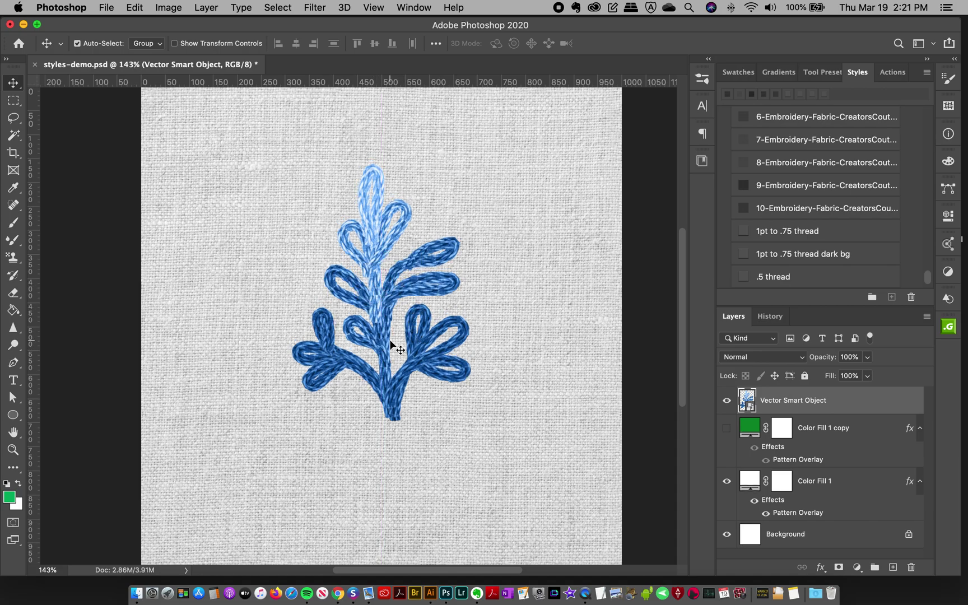
Apply the 1pt to .75 thread style to the Vector Smart Object layer
{"action": "scroll", "coordinate": [815, 241], "scroll_direction": "down", "scroll_amount": 3}
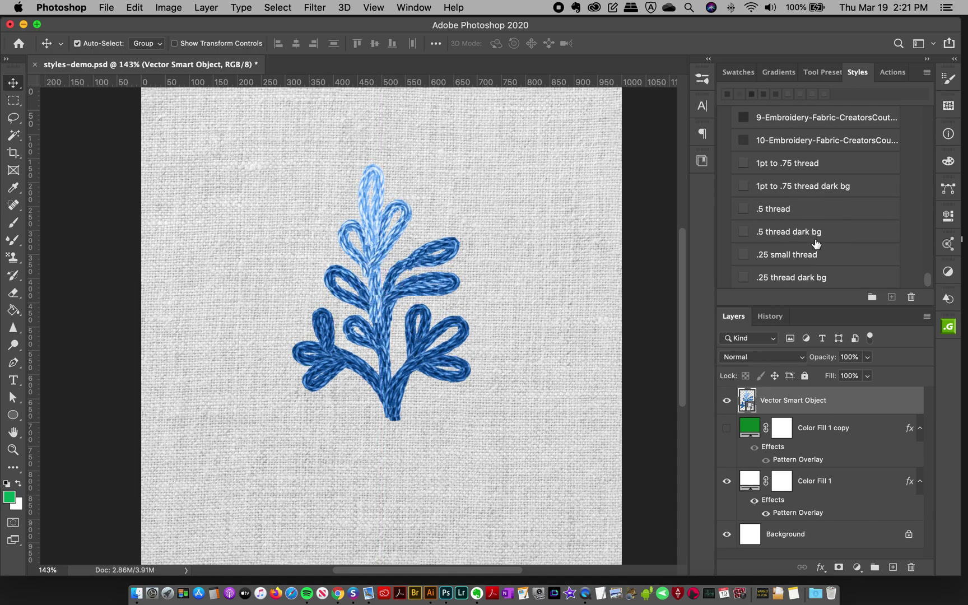
{"action": "scroll", "coordinate": [816, 244], "scroll_direction": "down", "scroll_amount": 1}
{"action": "left_click", "coordinate": [794, 163]}
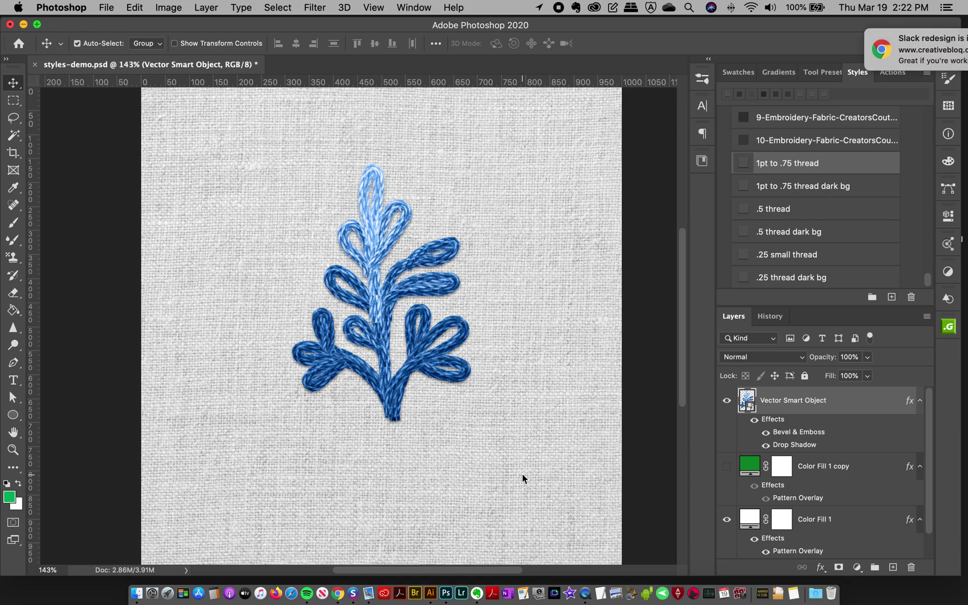
{"action": "left_click", "coordinate": [928, 38]}
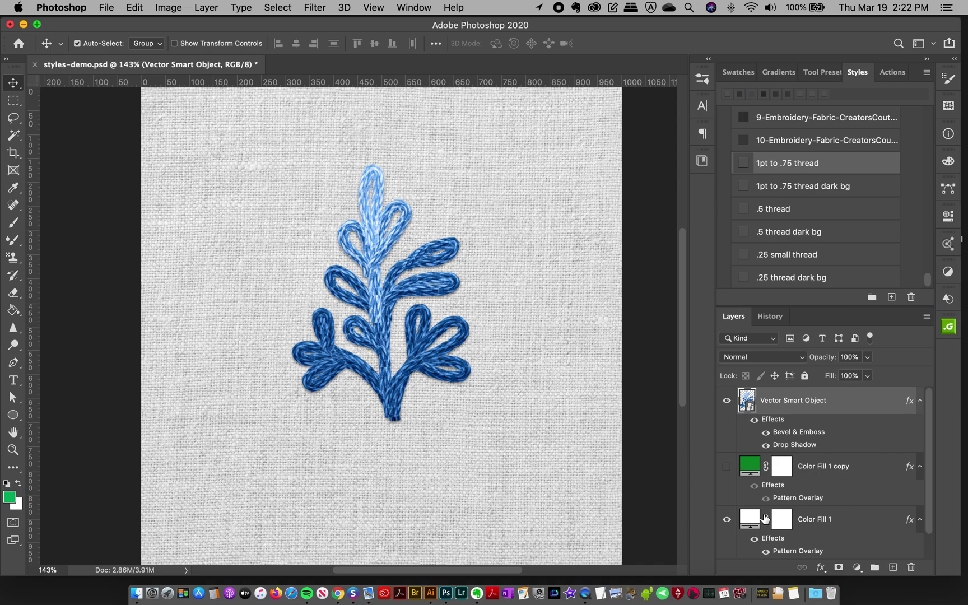
Try 1pt to .75 thread dark bg over the green fabric and .5 thread over the light fabric, and restore 1pt to .75 thread
{"action": "left_click", "coordinate": [726, 475]}
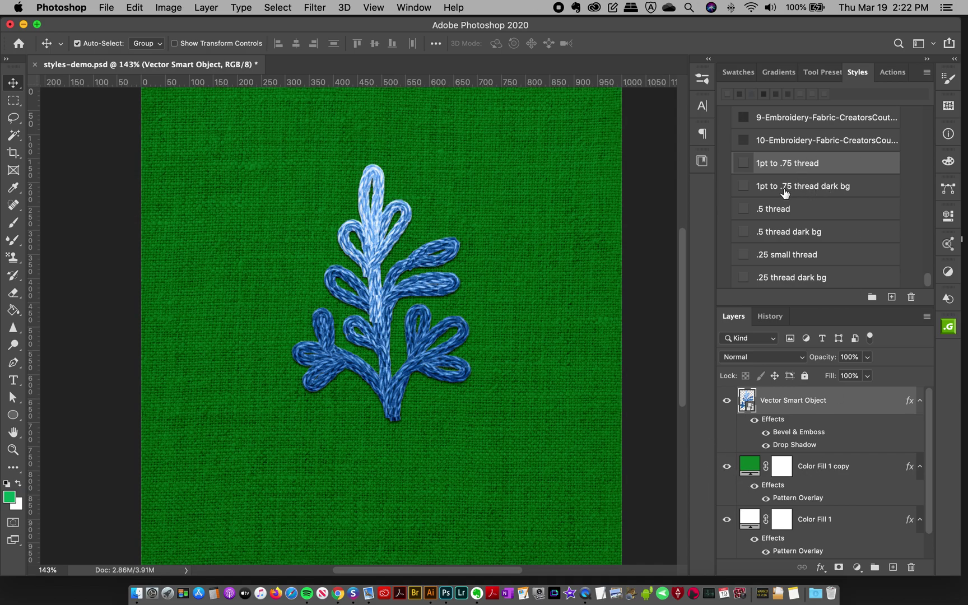
{"action": "left_click", "coordinate": [838, 191]}
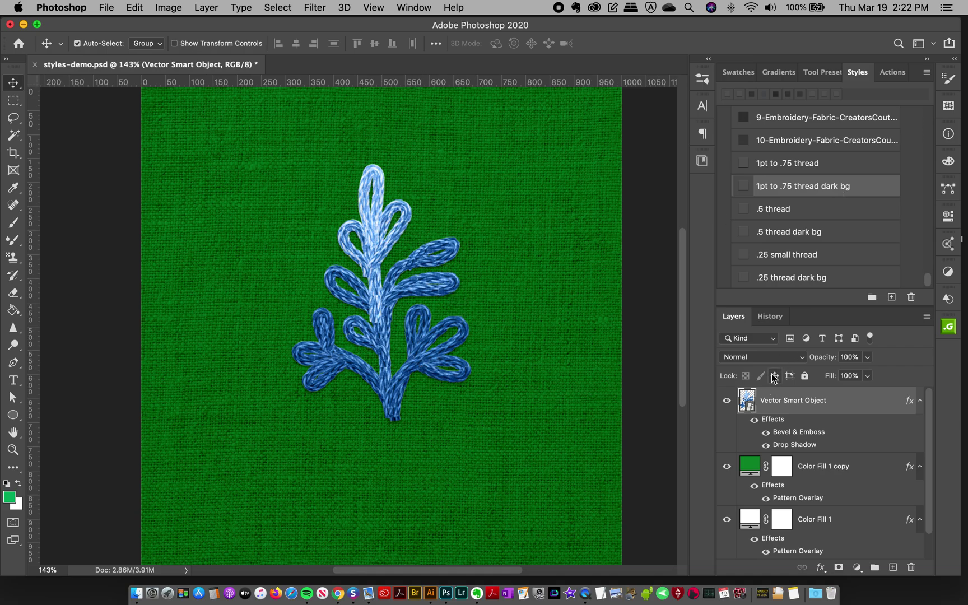
{"action": "left_click", "coordinate": [727, 466]}
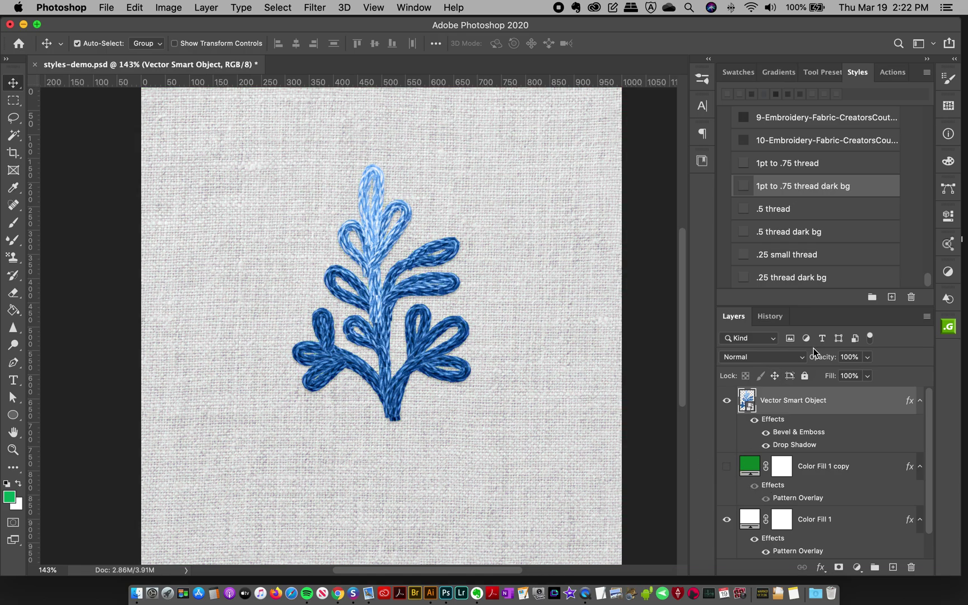
{"action": "left_click", "coordinate": [781, 212]}
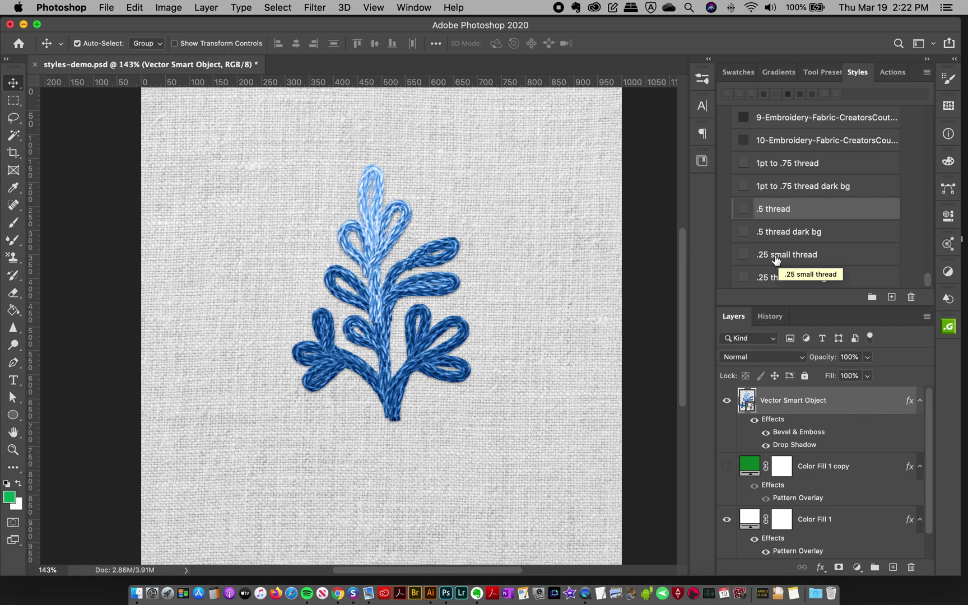
{"action": "left_click", "coordinate": [785, 166]}
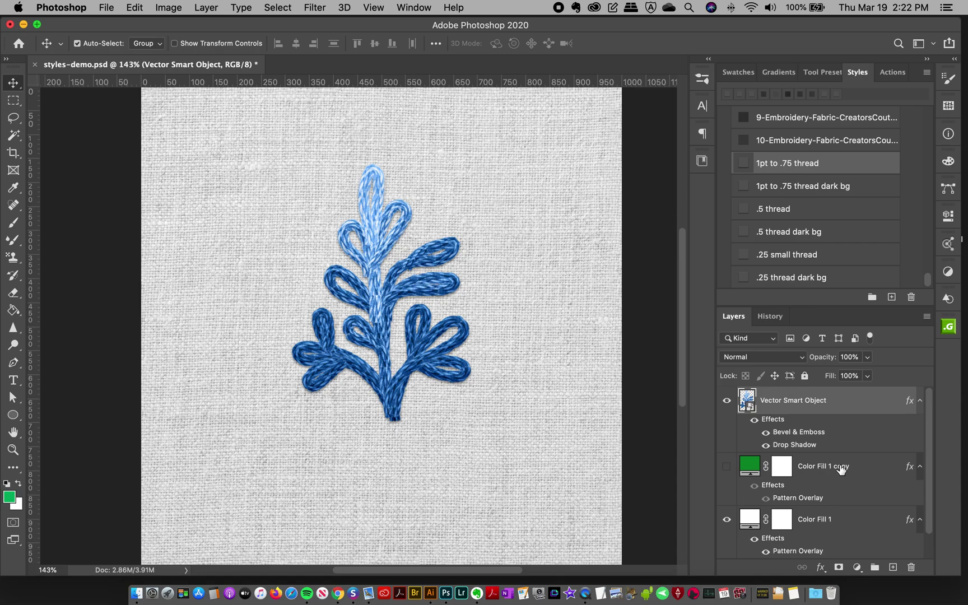
Compare the leaf artwork with and without its Bevel & Emboss effect, leaving the effect on
{"action": "left_click", "coordinate": [766, 434]}
{"action": "left_click", "coordinate": [766, 434]}
{"action": "left_click", "coordinate": [766, 434]}
{"action": "left_click", "coordinate": [766, 433]}
{"action": "left_click", "coordinate": [766, 434]}
{"action": "left_click", "coordinate": [765, 434]}
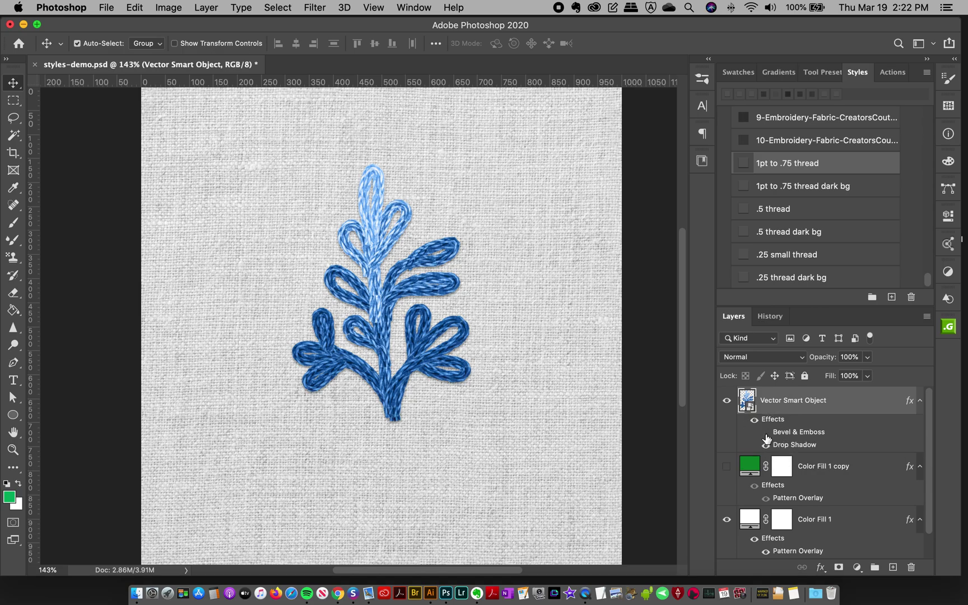
{"action": "left_click", "coordinate": [766, 434]}
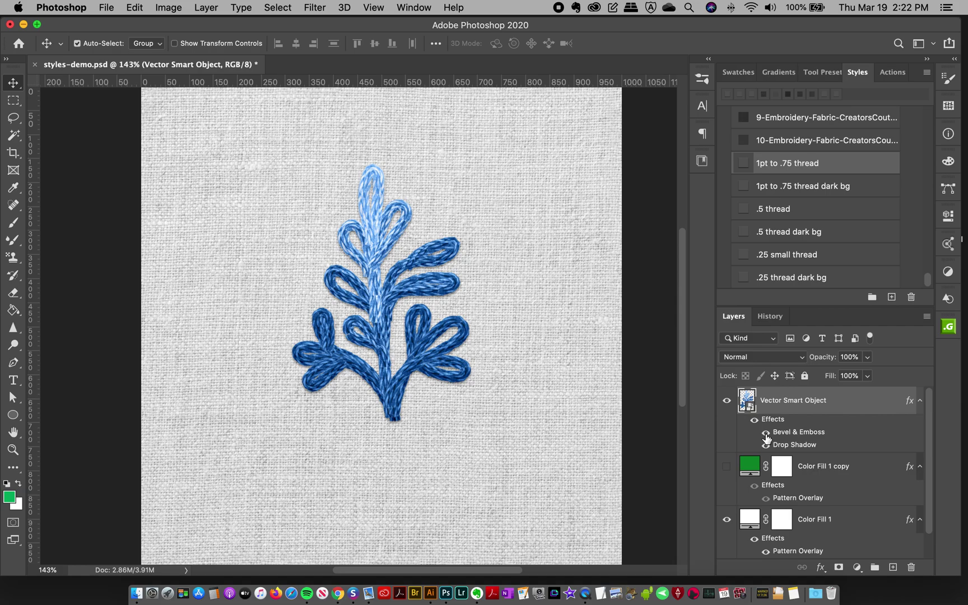